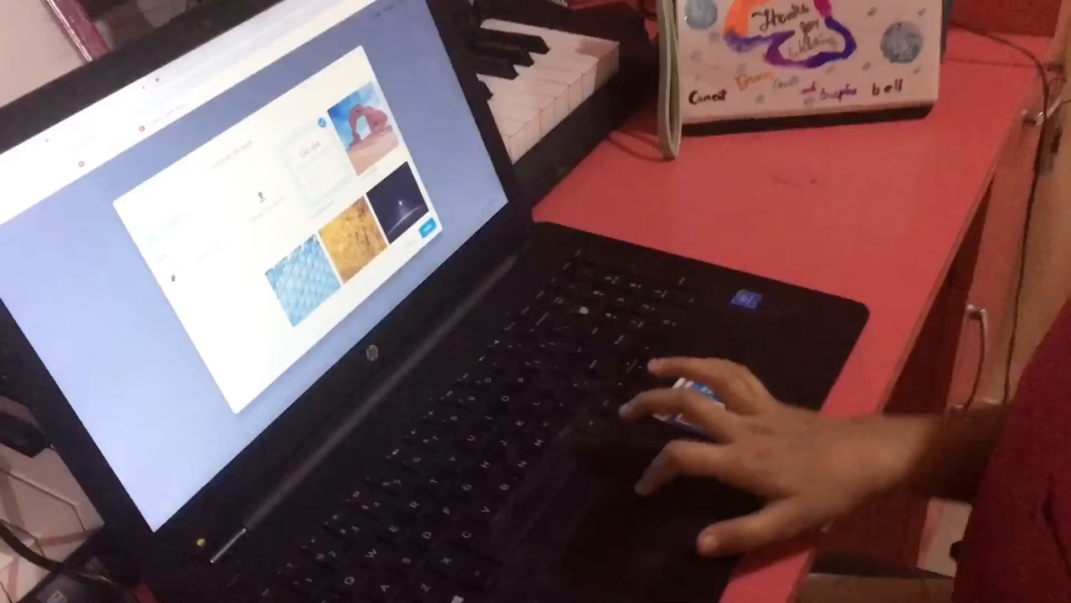
key("Escape")
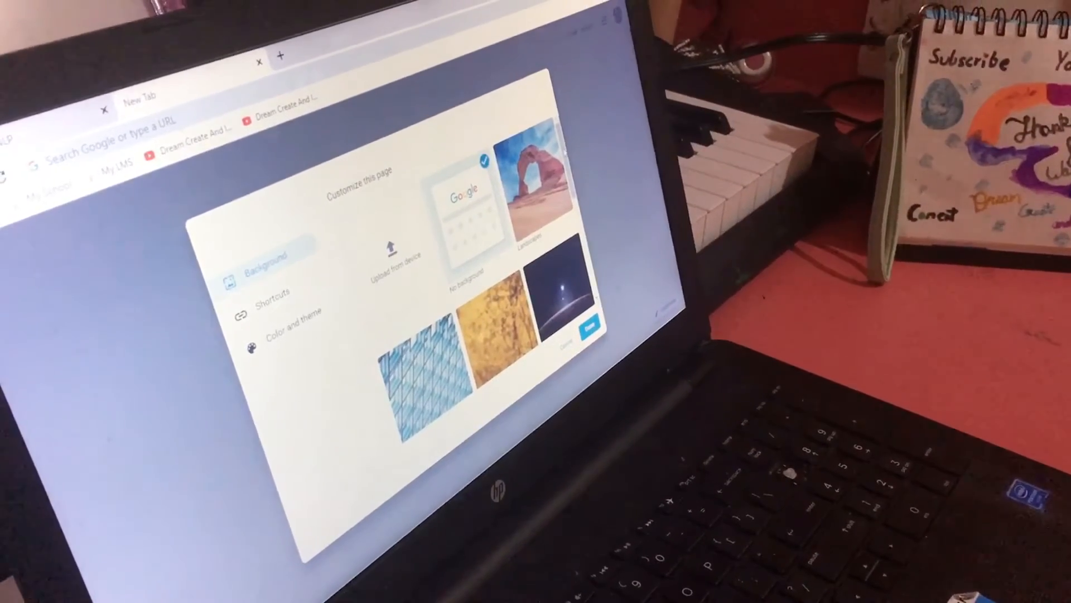
scroll(486, 277, "down", 3)
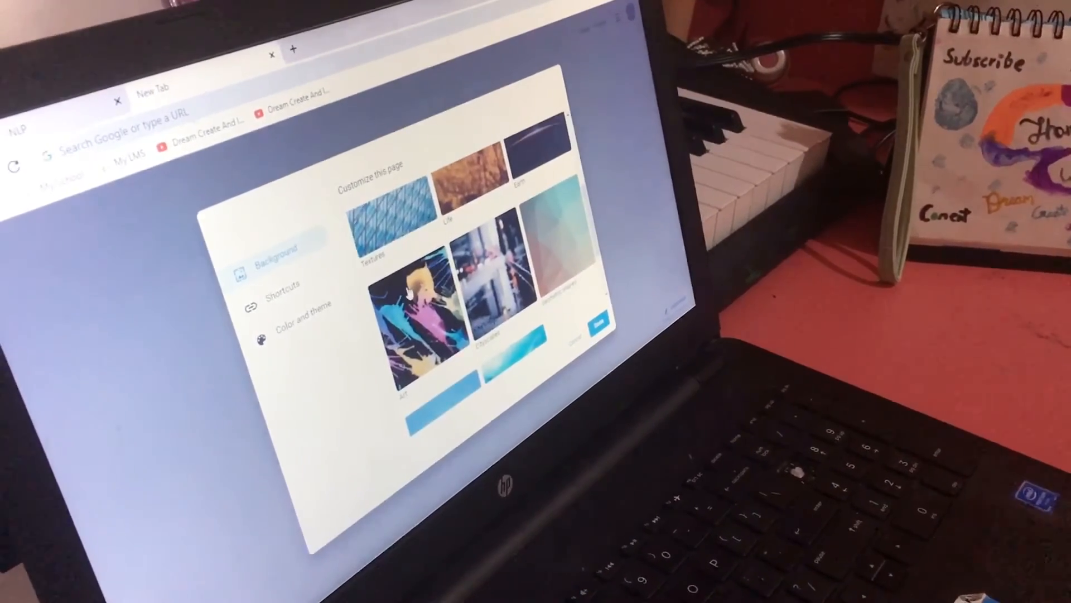
Set the purple heart artwork from the Art collection as the new tab background.
left_click(409, 292)
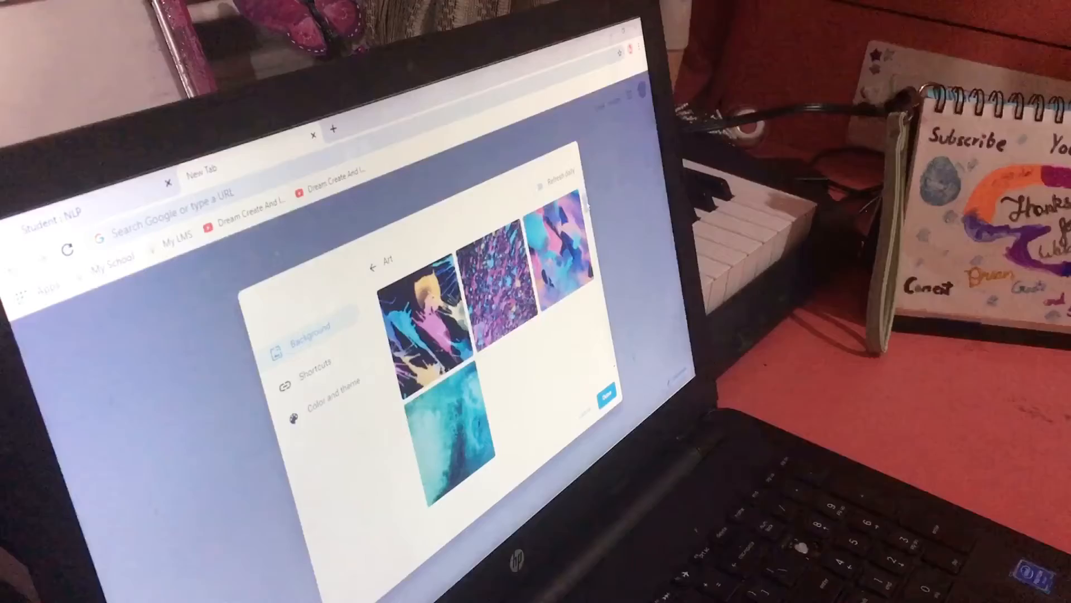
scroll(494, 352, "down", 3)
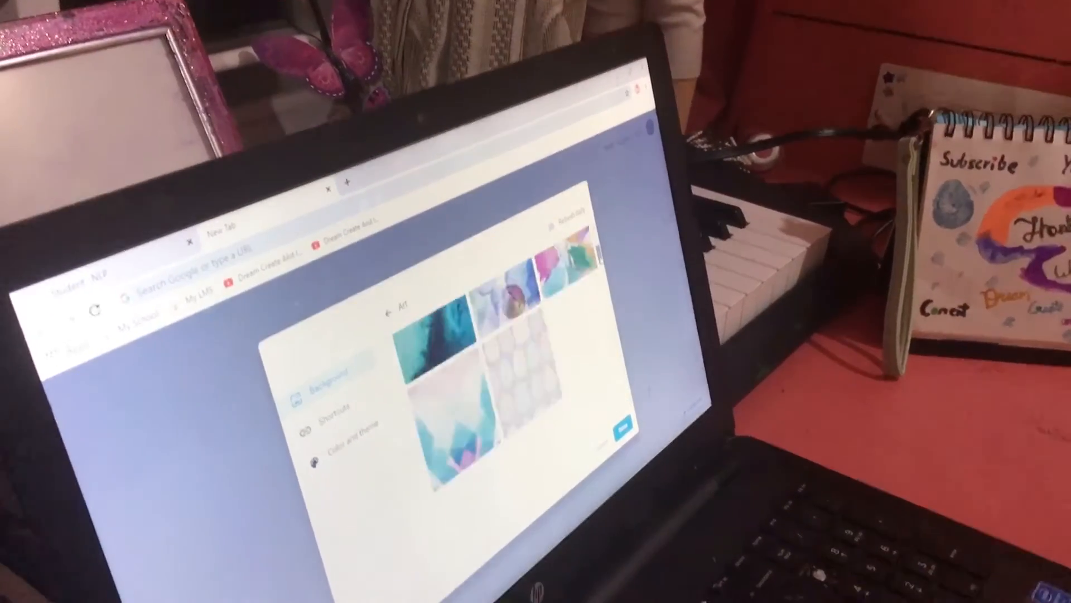
scroll(495, 335, "down", 5)
scroll(486, 276, "up", 3)
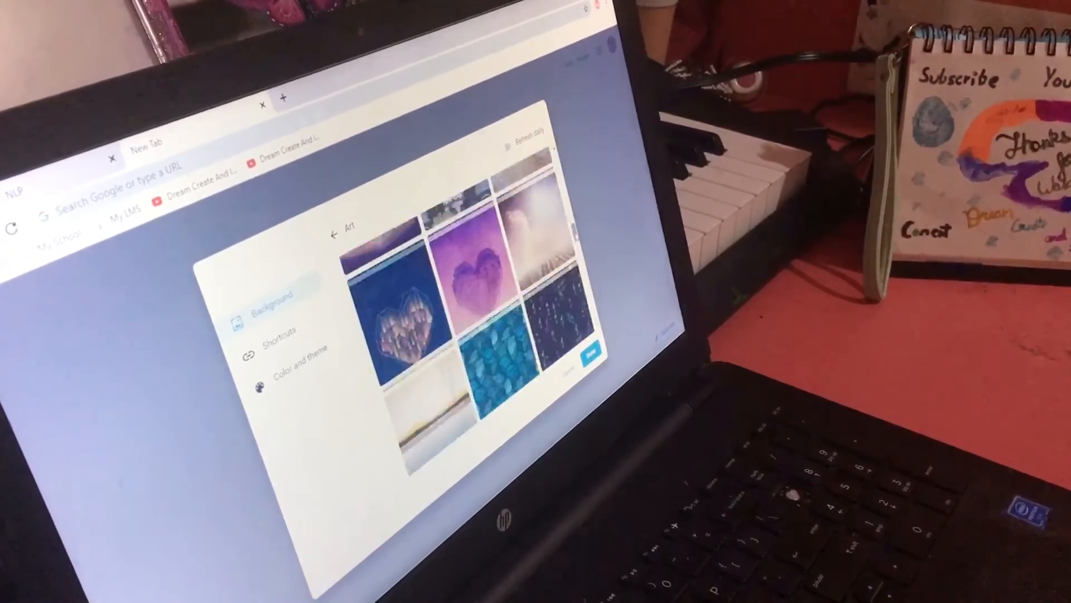
scroll(502, 293, "down", 2)
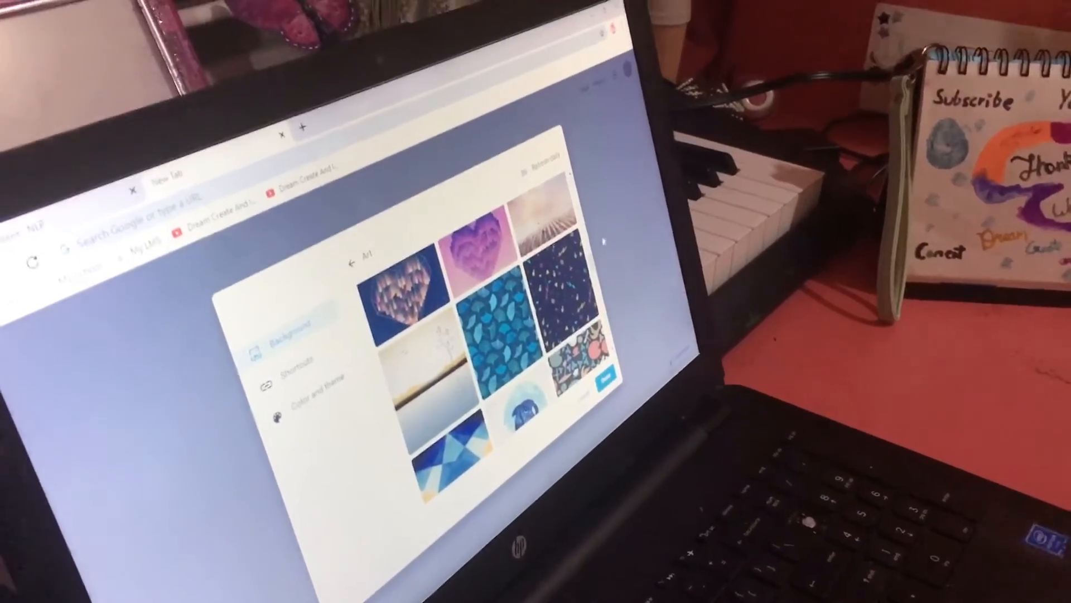
scroll(511, 360, "up", 2)
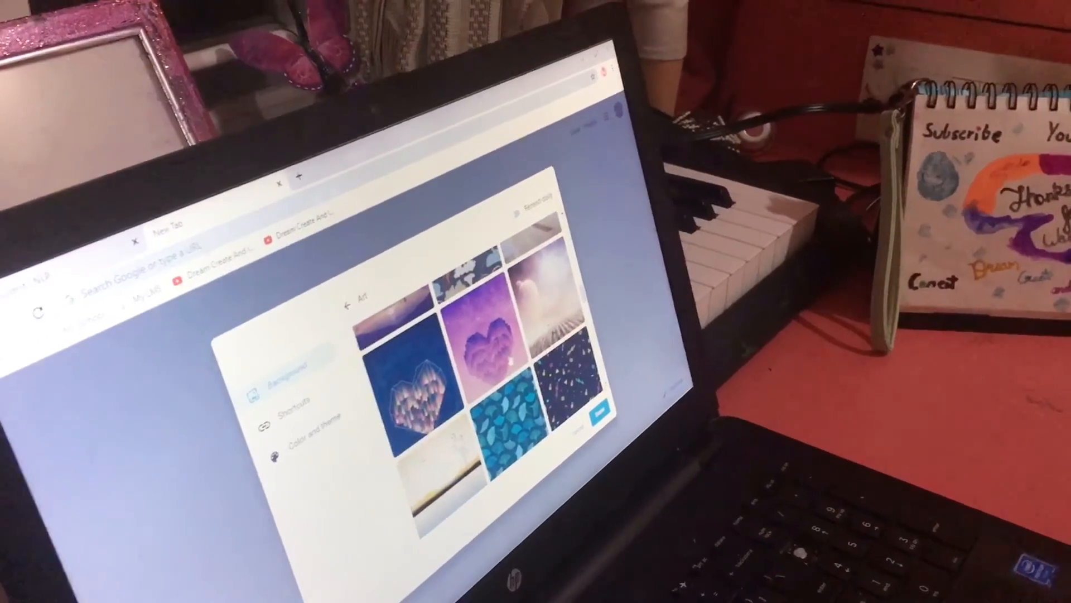
left_click(506, 360)
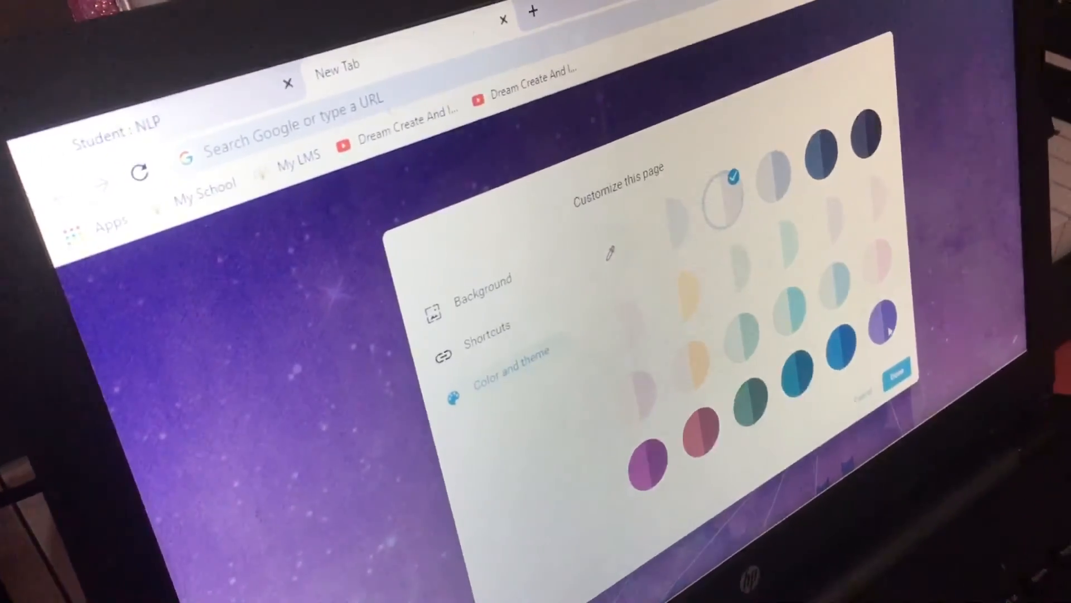
Switch the browser color theme to the purple circle matching the background.
left_click(886, 325)
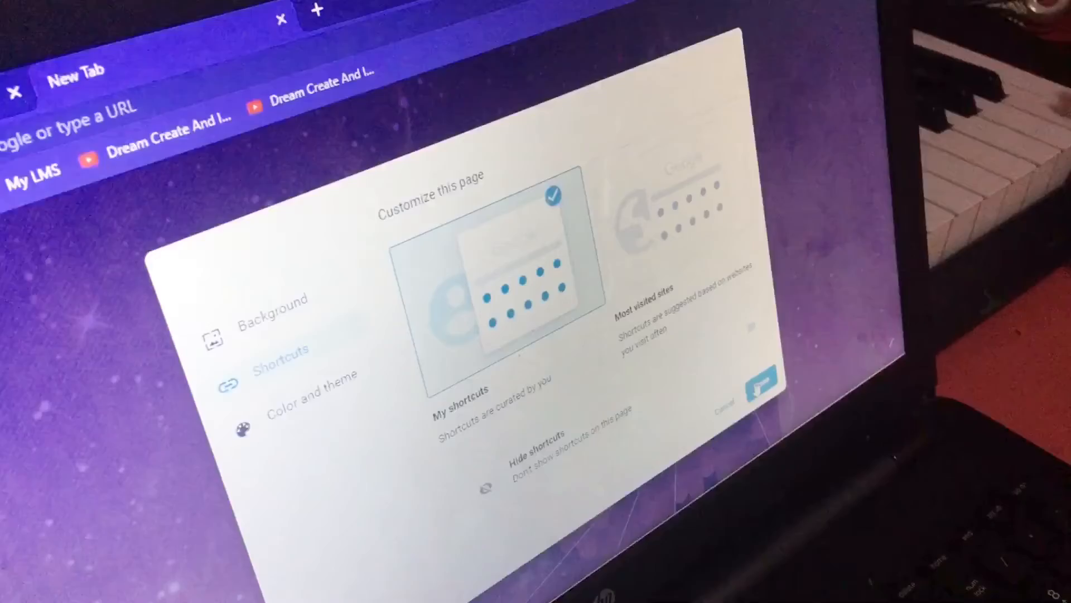
left_click(778, 350)
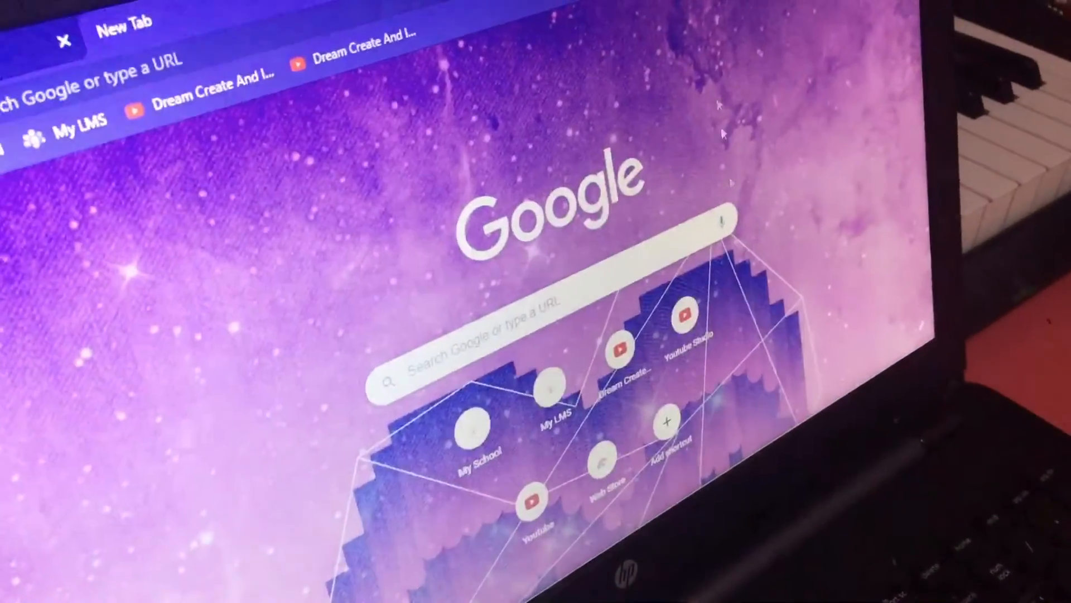